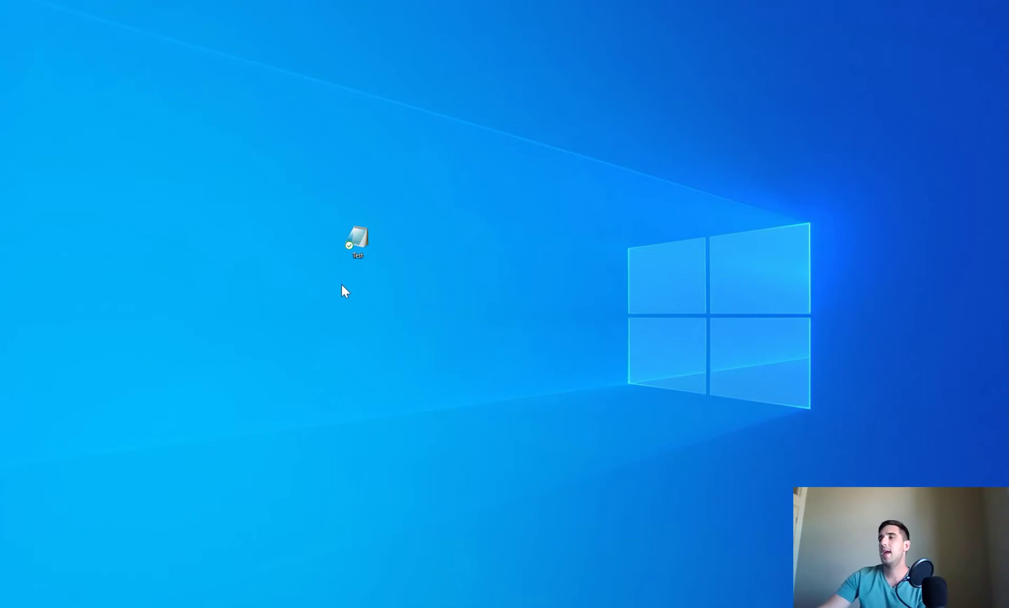
# Step: Start a File > Import of Primavera PM (XER) format and continue to file selection
pyautogui.click(354, 241)
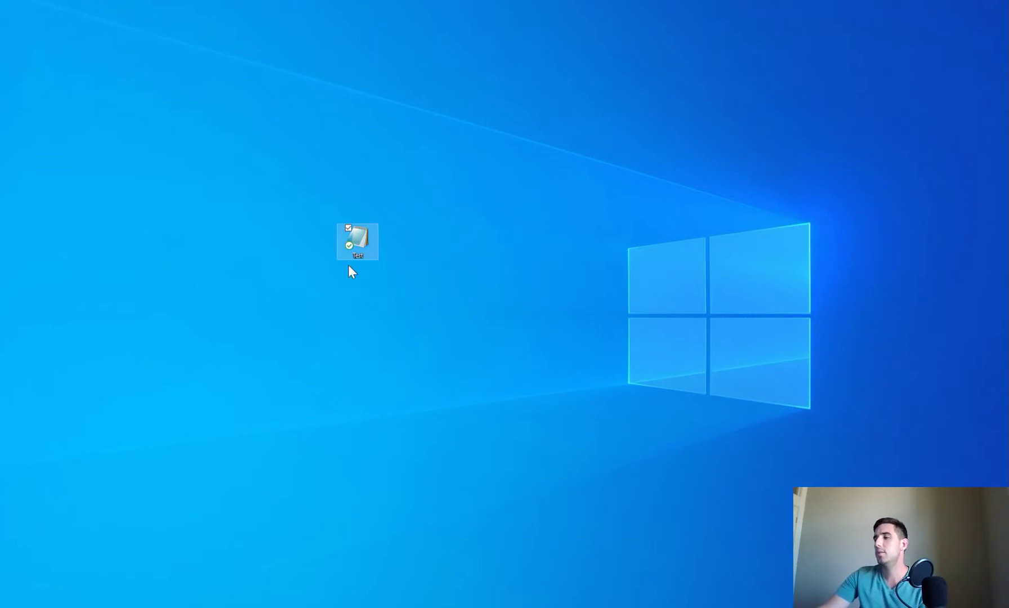
pyautogui.click(382, 238)
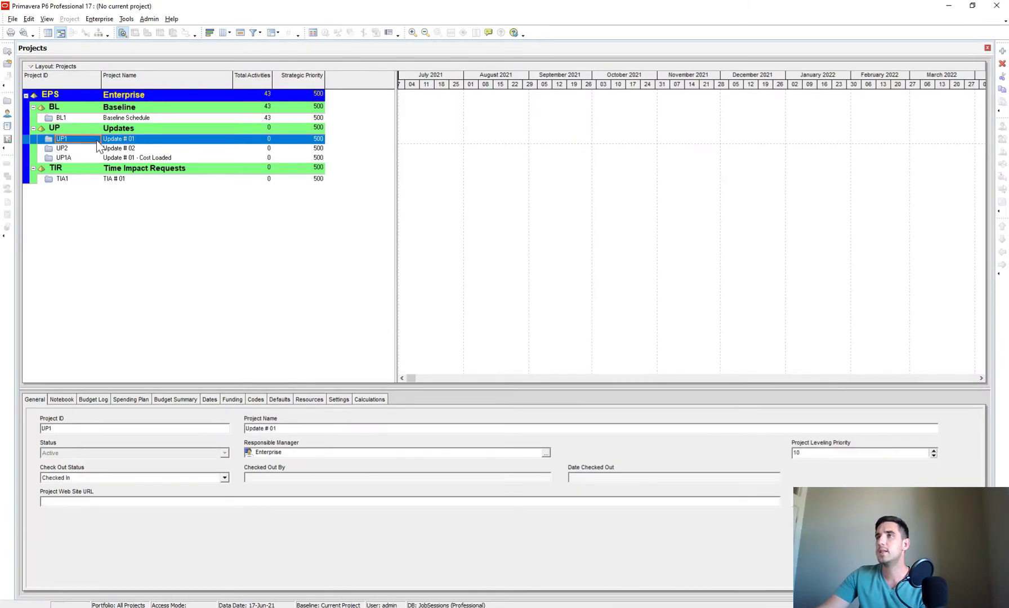
pyautogui.click(13, 19)
pyautogui.click(52, 119)
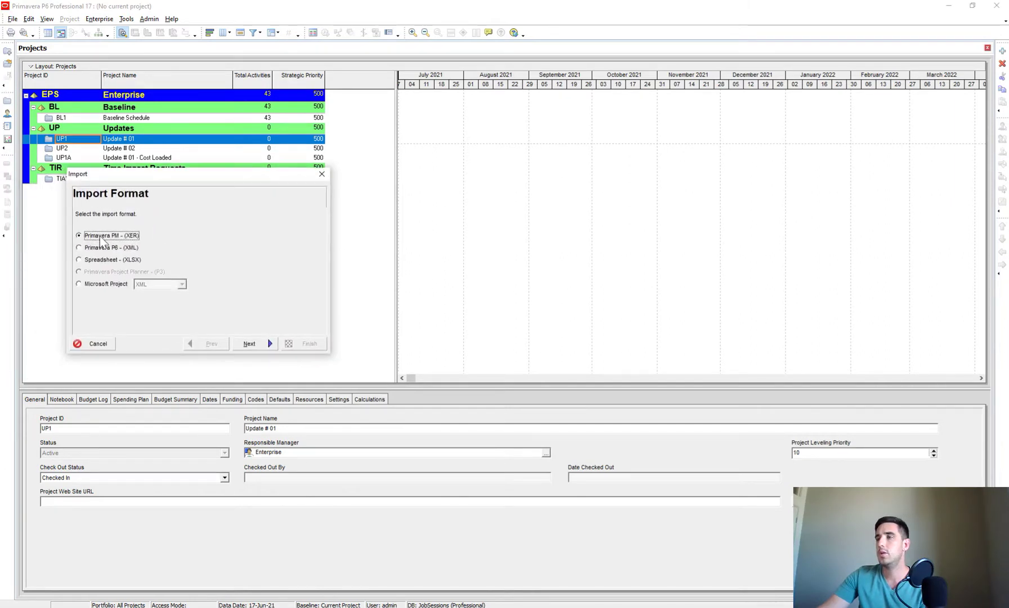
pyautogui.click(255, 343)
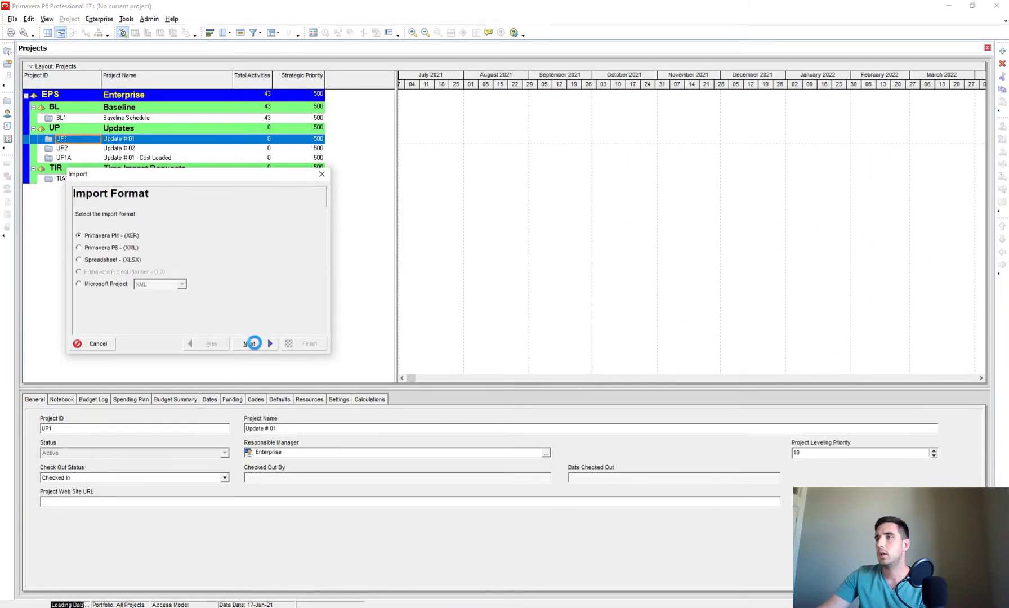
pyautogui.click(255, 348)
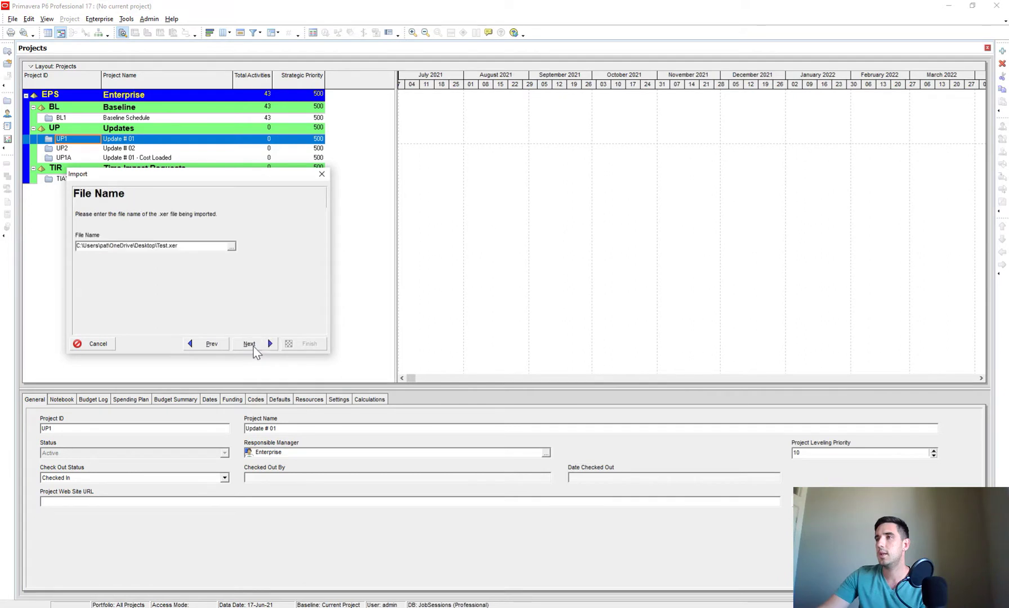
# Step: Browse to Test.xer on the Desktop as the import file, listing project BL1 as new
pyautogui.click(231, 245)
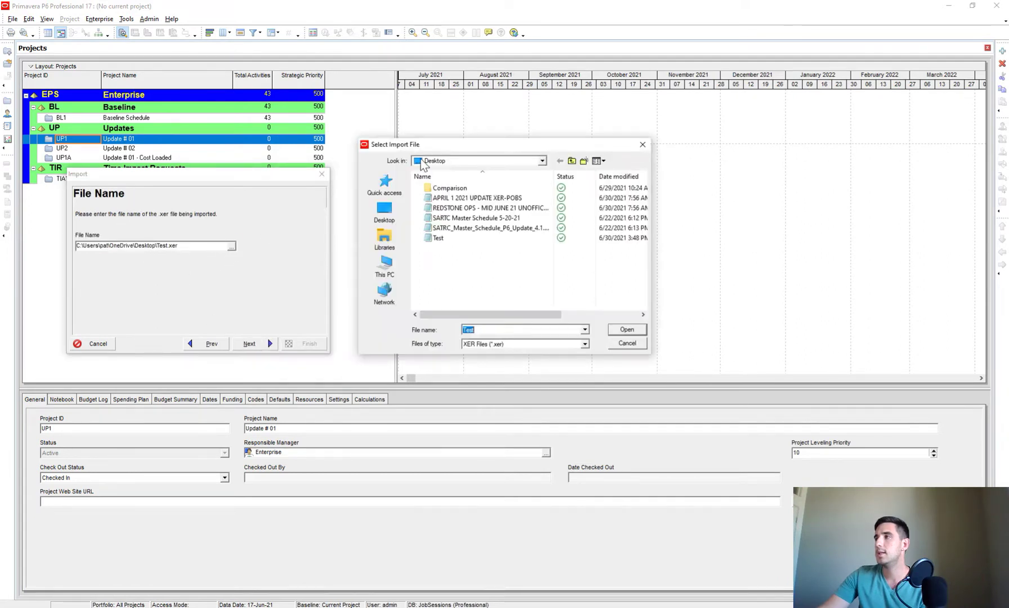
pyautogui.click(384, 212)
pyautogui.scroll(-5, 473, 223)
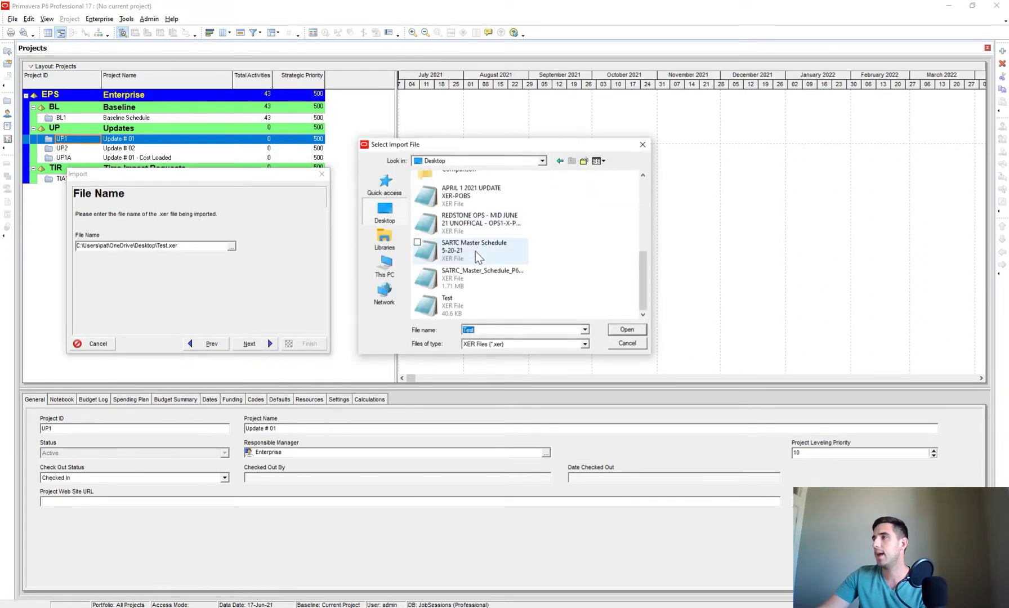
pyautogui.doubleClick(455, 308)
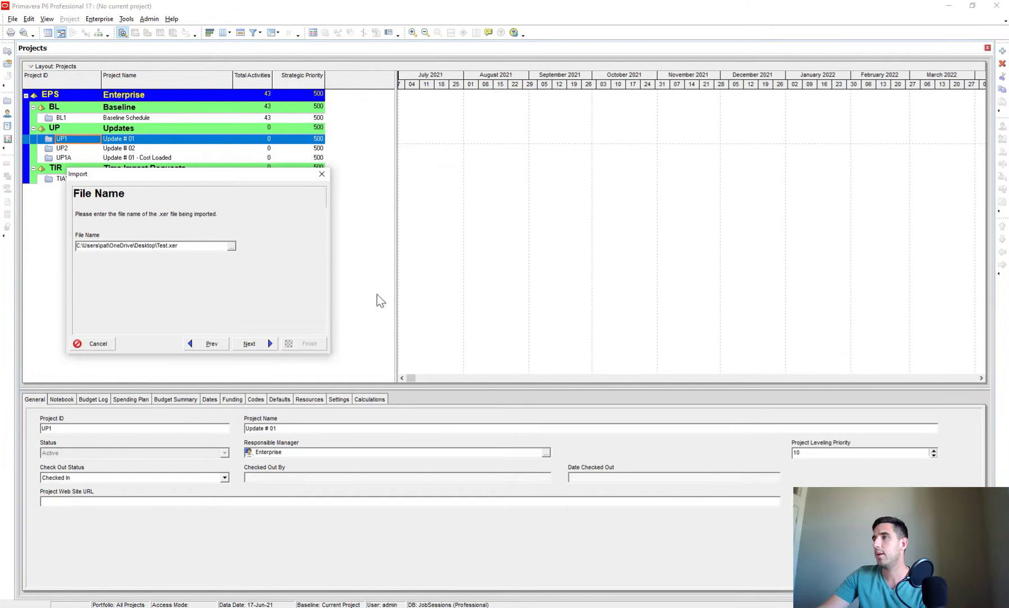
pyautogui.click(257, 345)
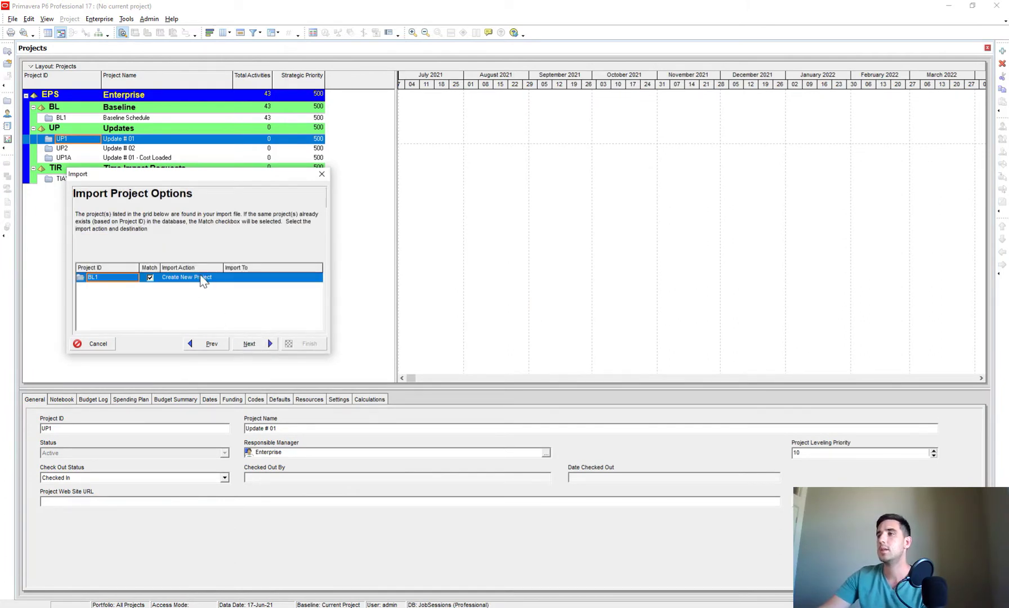
# Step: Set BL1 to import under the Enterprise EPS and accept the default update configuration
pyautogui.click(262, 280)
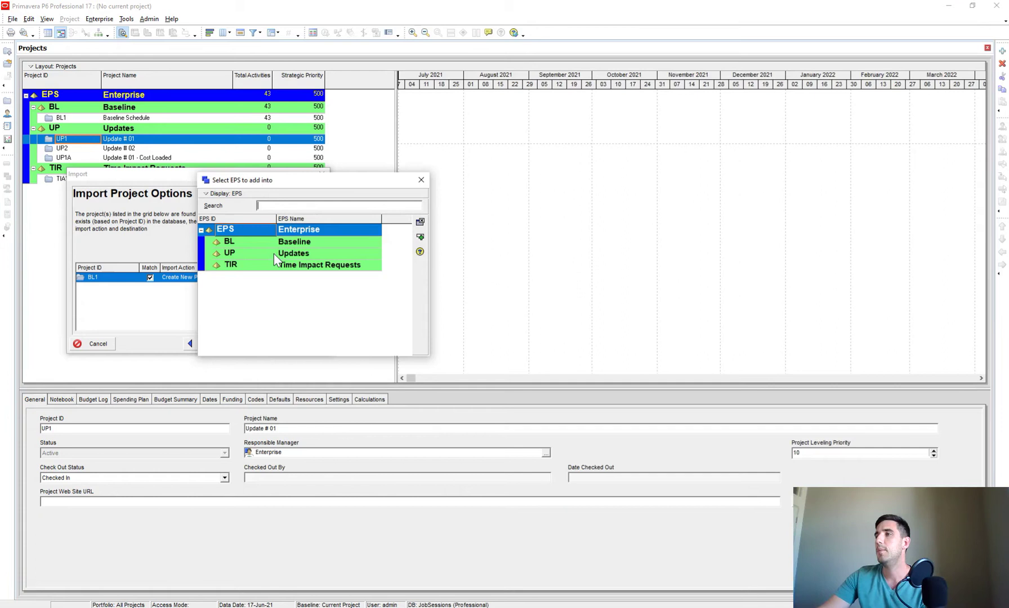
pyautogui.doubleClick(232, 229)
pyautogui.click(249, 344)
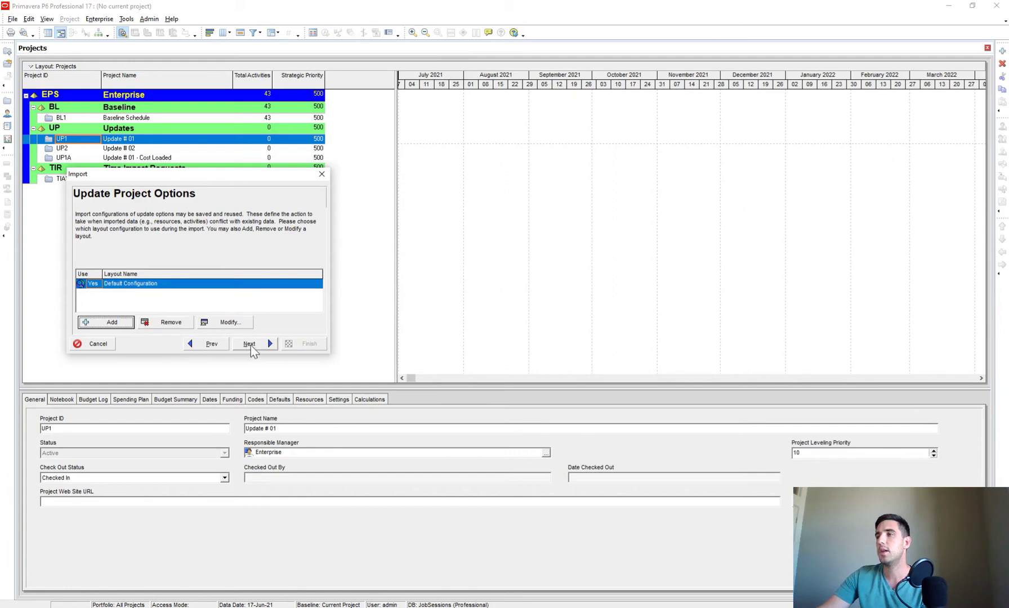
pyautogui.click(251, 344)
# Step: Run the import, dismiss the success message and select the new BL1-1 Baseline Schedule
pyautogui.click(307, 345)
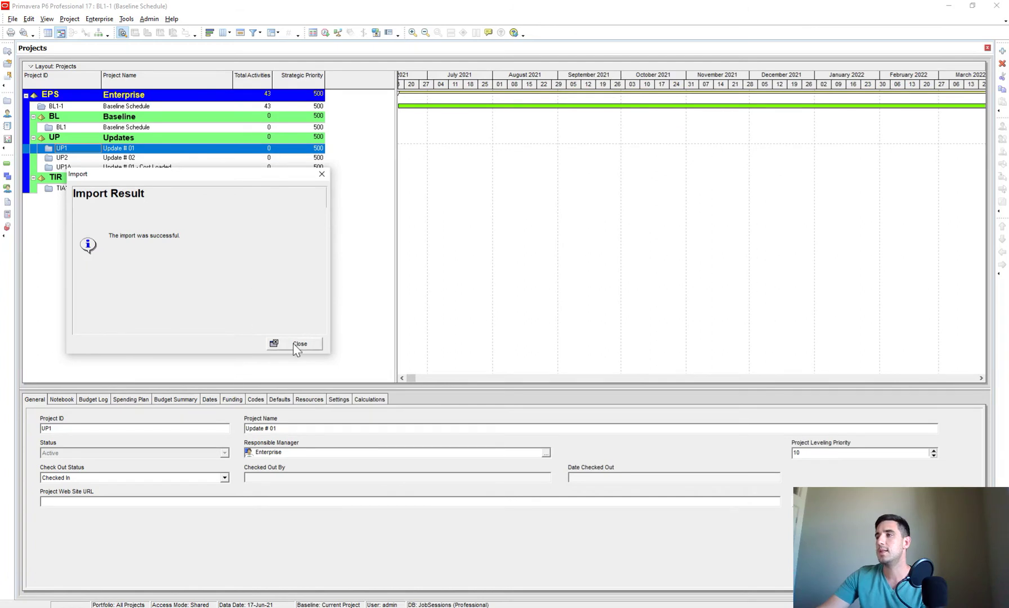
pyautogui.click(295, 347)
pyautogui.click(65, 106)
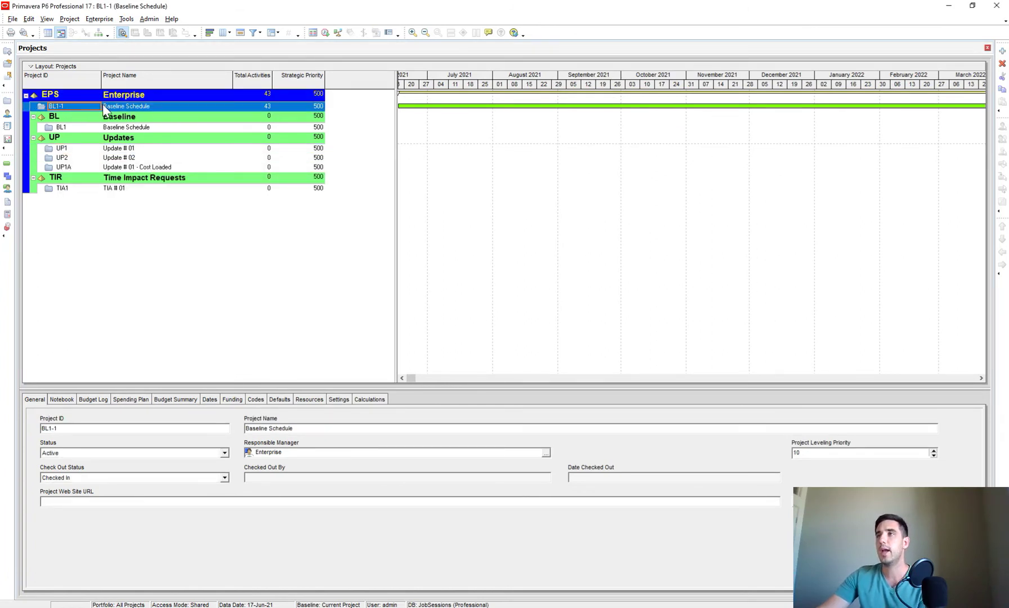
# Step: Open BL1-1 Baseline Schedule in the Activities view via its right-click menu
pyautogui.rightClick(107, 111)
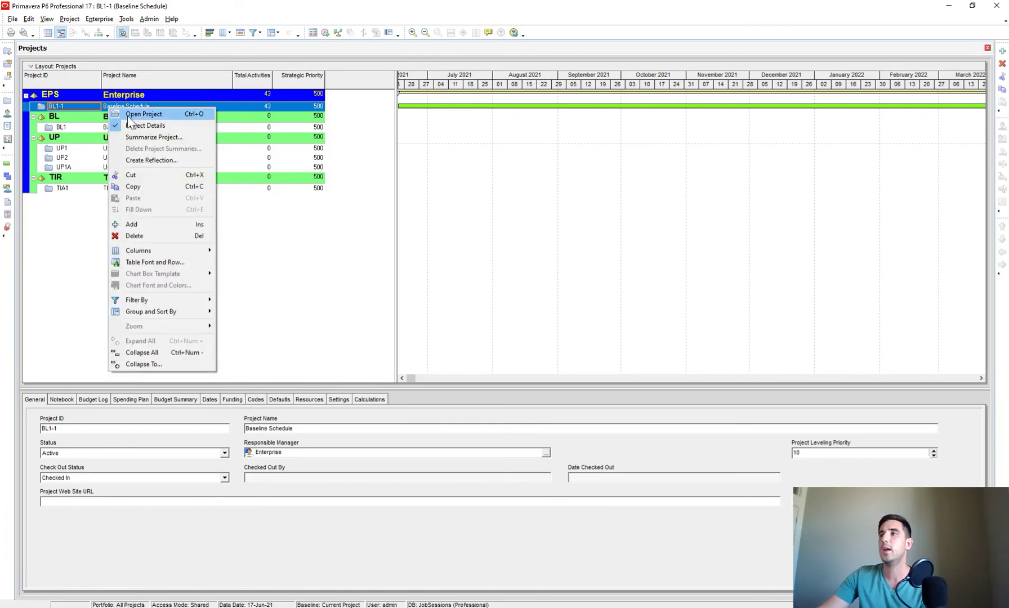
pyautogui.click(137, 115)
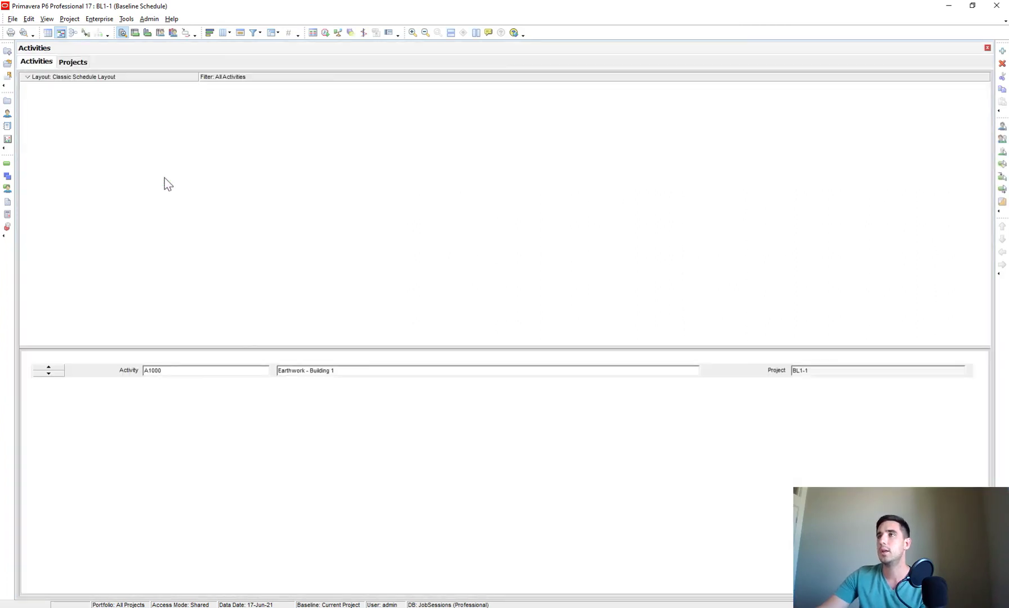